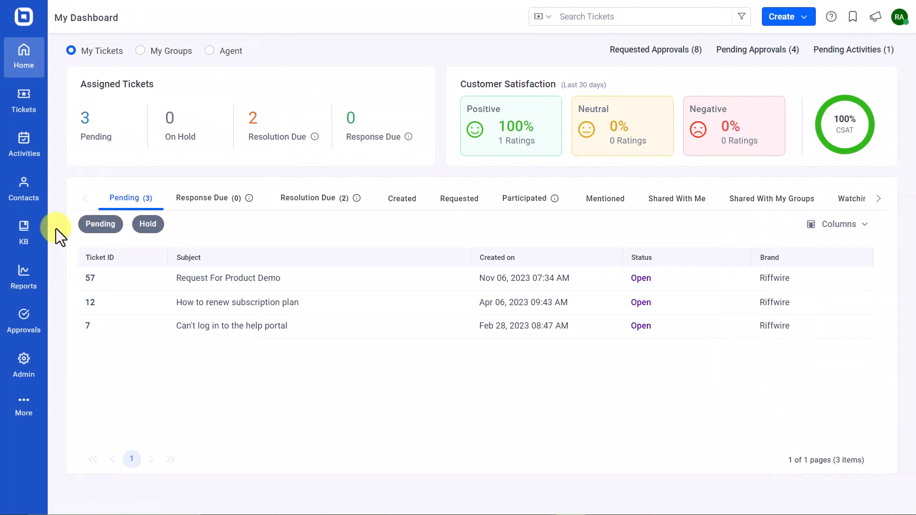
# Start a new knowledge base category named Networking and give it the pie chart icon from the icon library.
pyautogui.click(29, 231)
pyautogui.click(894, 56)
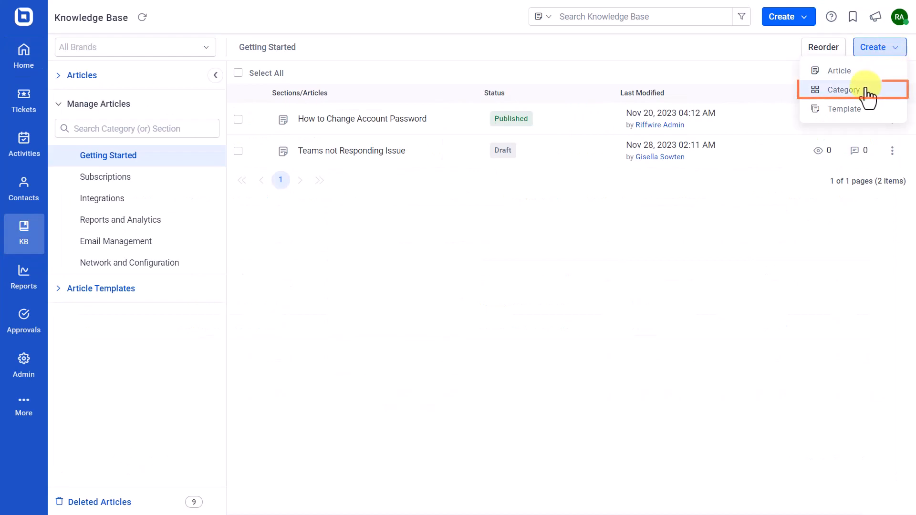
pyautogui.click(843, 90)
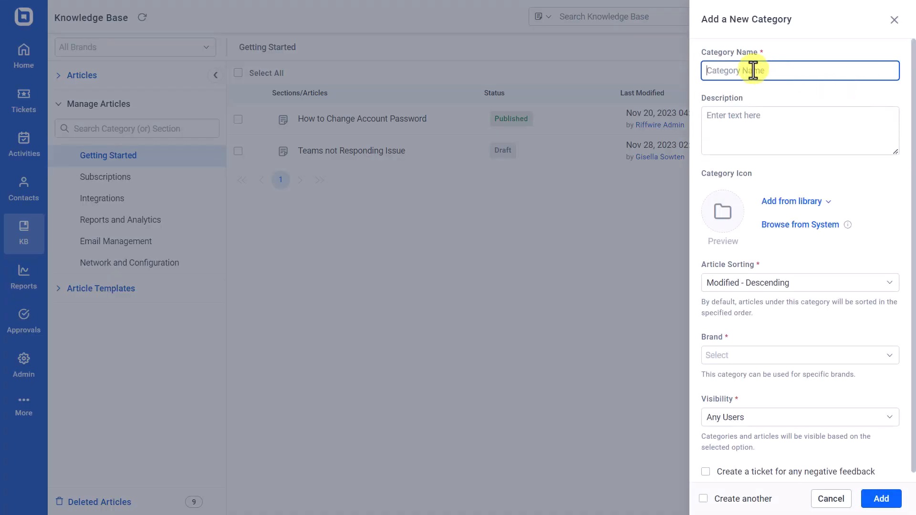
pyautogui.write('Networking')
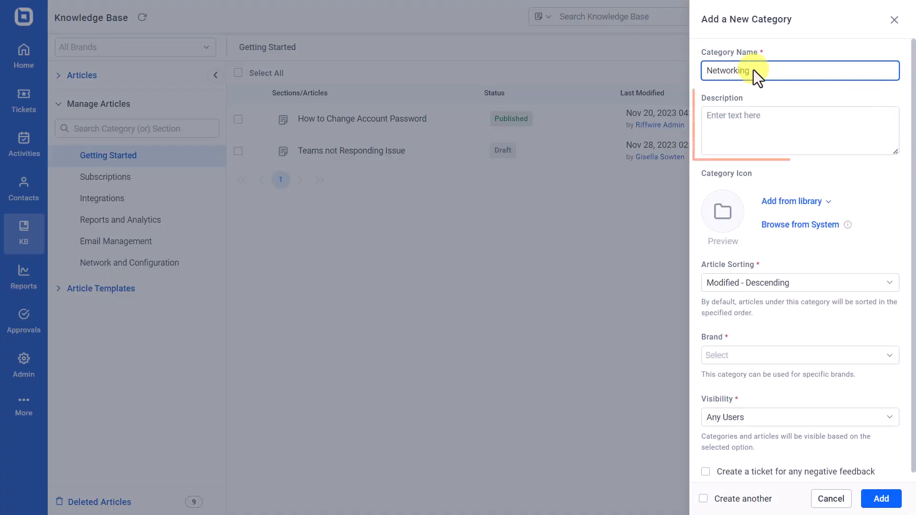
pyautogui.click(817, 201)
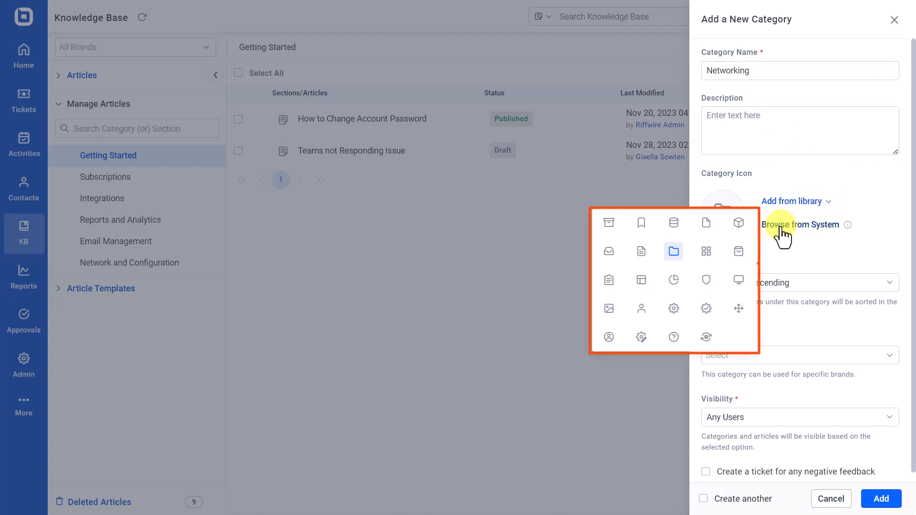
pyautogui.click(670, 282)
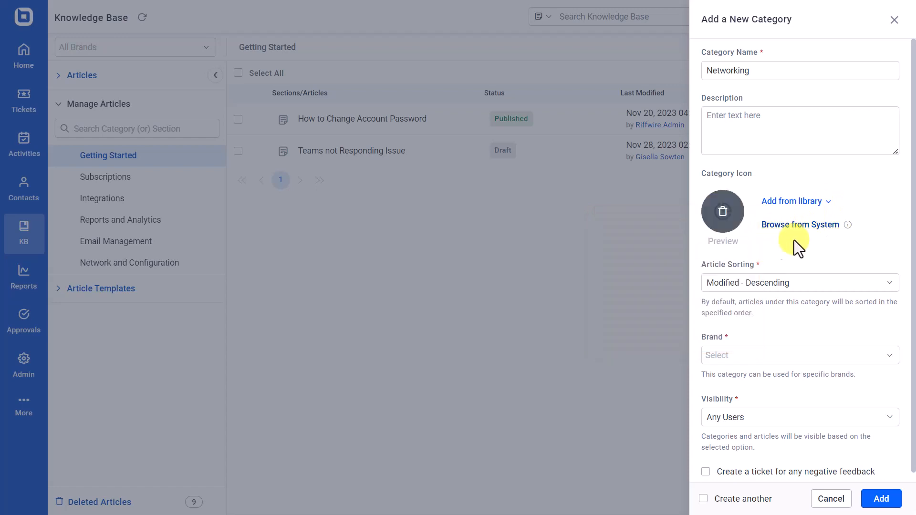
# Set the new category's article sorting to Created - Ascending, its brand to Riffwire and its visibility to Any Users.
pyautogui.click(883, 284)
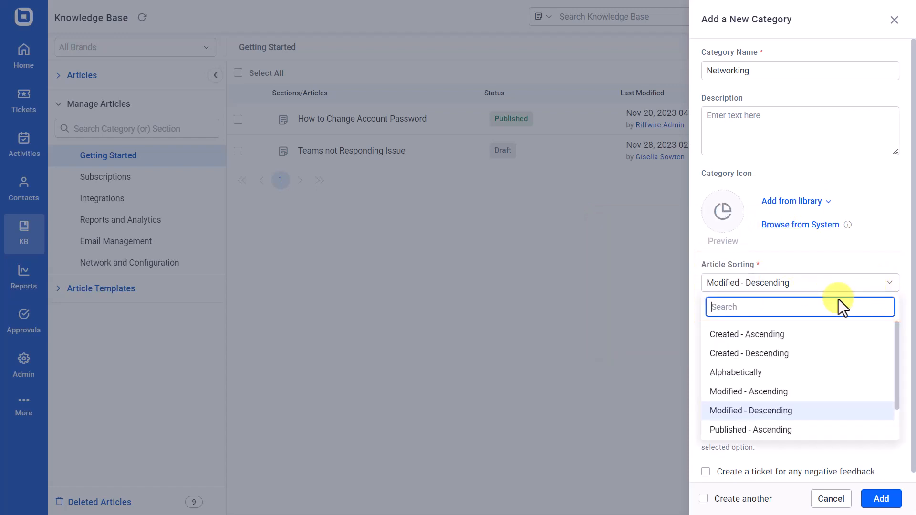
pyautogui.click(764, 336)
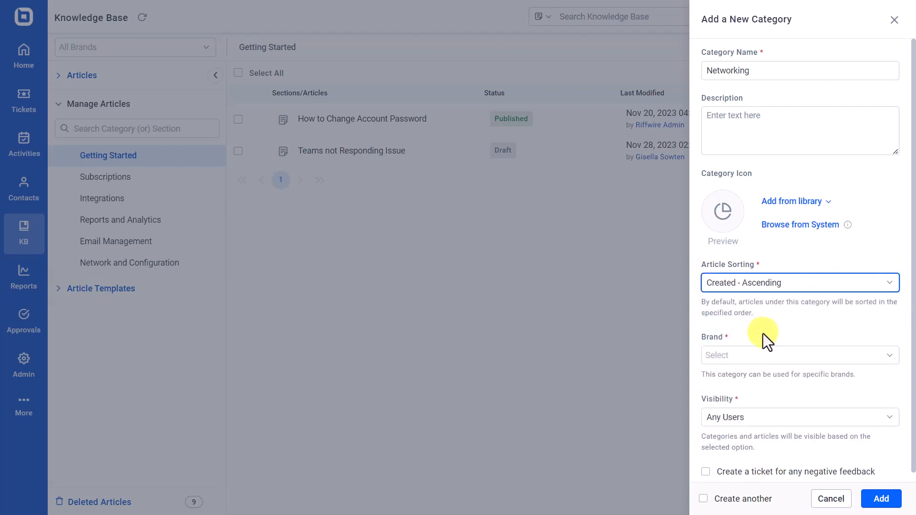
pyautogui.click(884, 358)
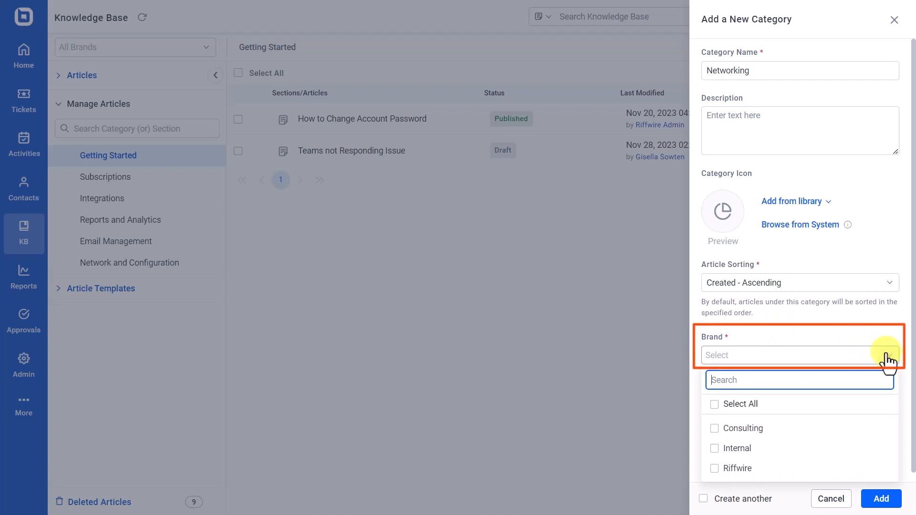
pyautogui.click(751, 470)
pyautogui.click(754, 354)
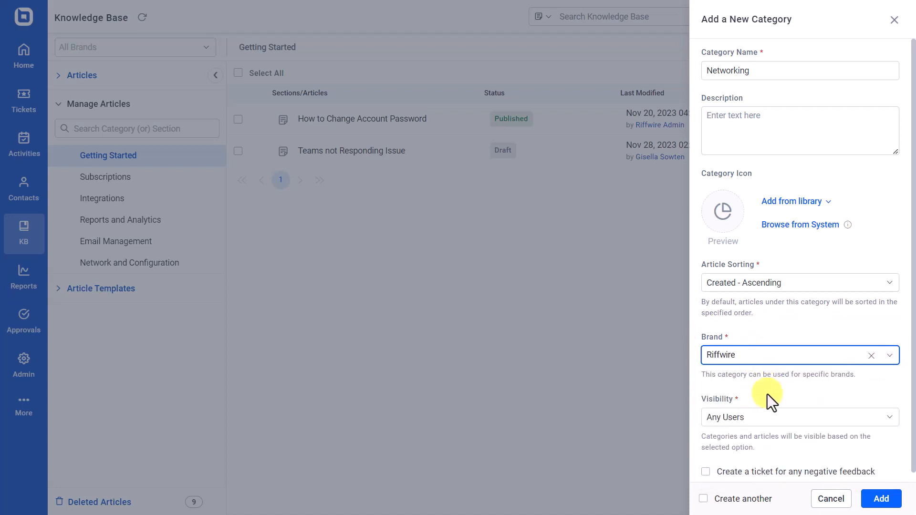
pyautogui.click(888, 420)
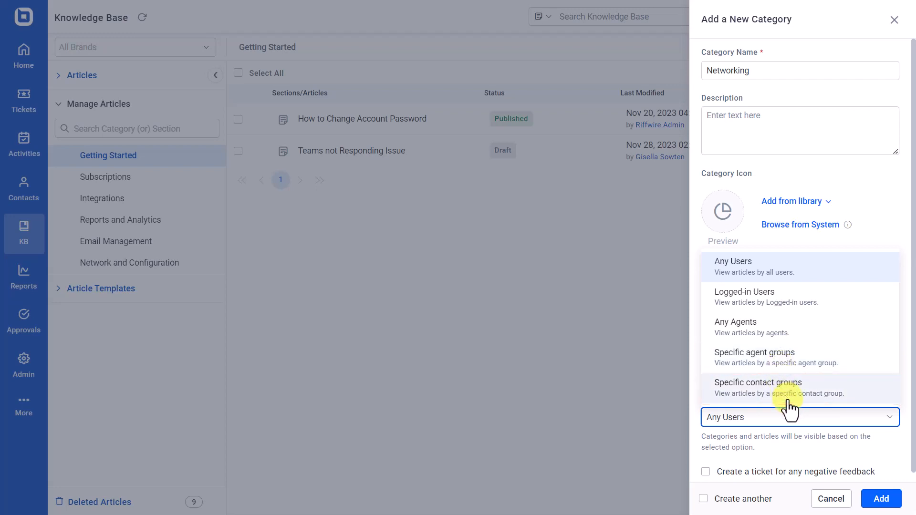
pyautogui.click(768, 420)
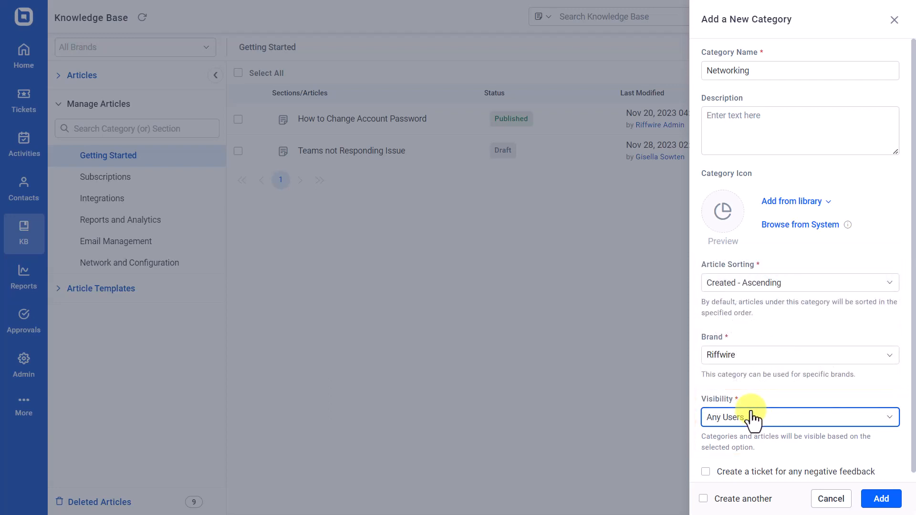
# Enable ticket creation for any negative feedback with Riffwire Admin as assignee, and add the category.
pyautogui.scroll(-1, 751, 415)
pyautogui.click(705, 461)
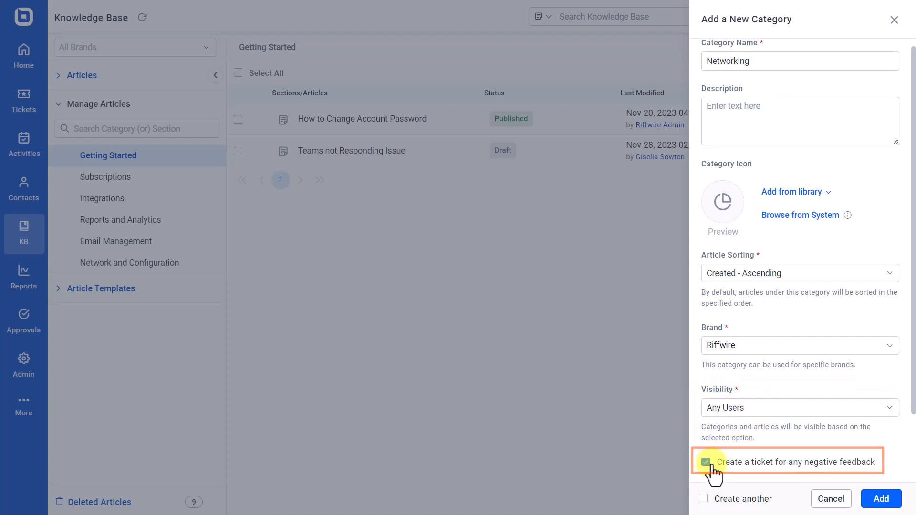
pyautogui.scroll(-2, 747, 448)
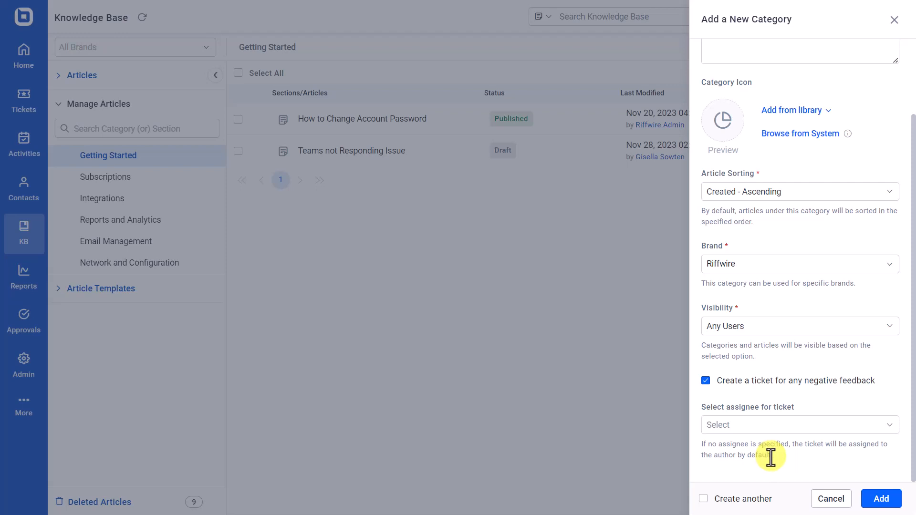
pyautogui.click(888, 428)
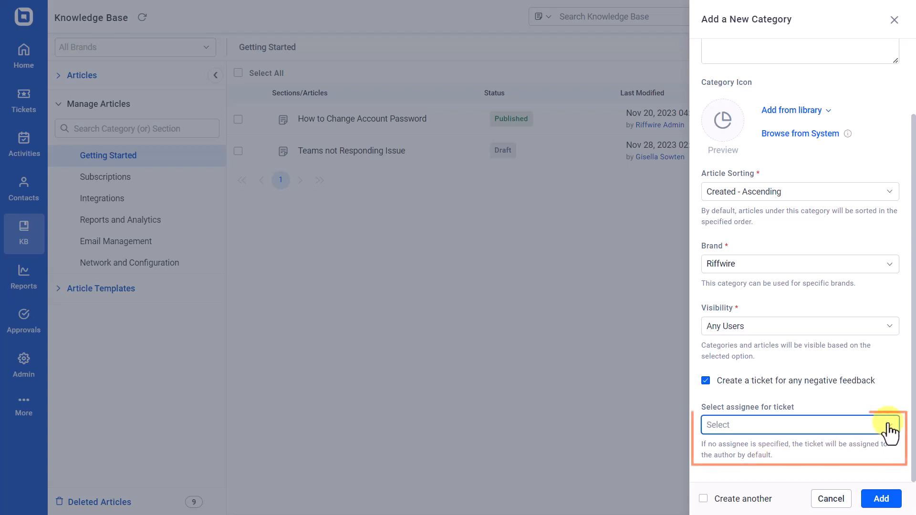
pyautogui.scroll(-3, 763, 394)
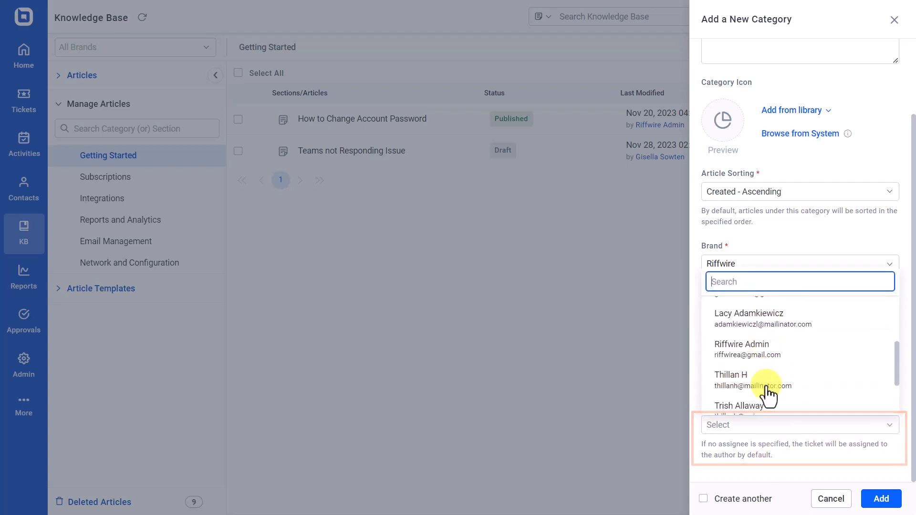
pyautogui.click(754, 356)
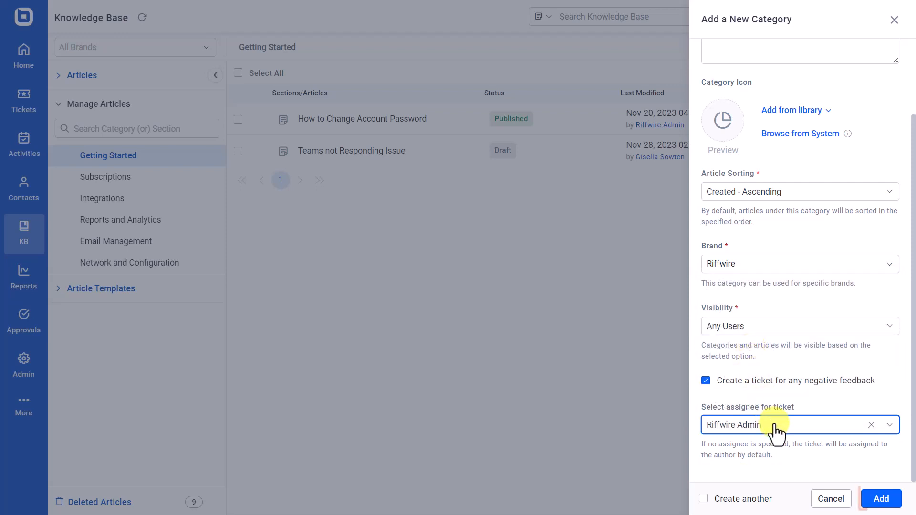
pyautogui.click(878, 499)
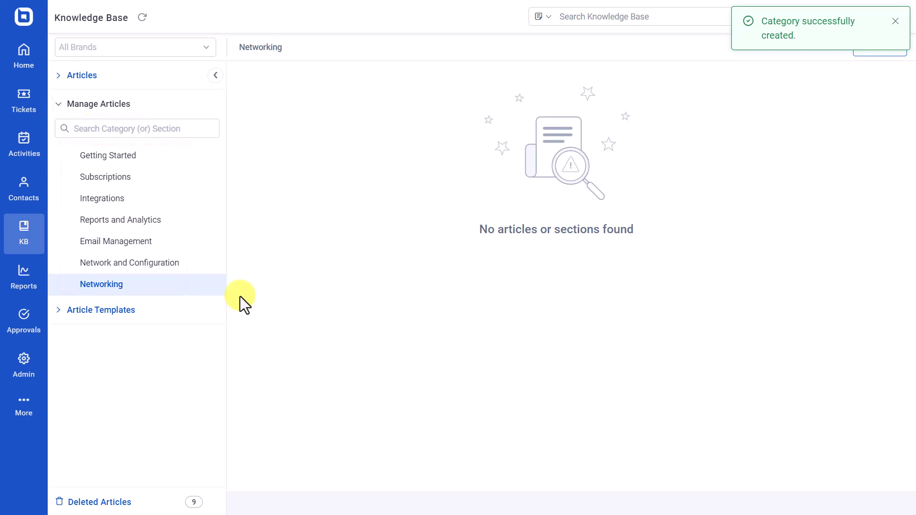
# Reposition the Networking category directly below Getting Started in the category list.
pyautogui.moveTo(82, 286)
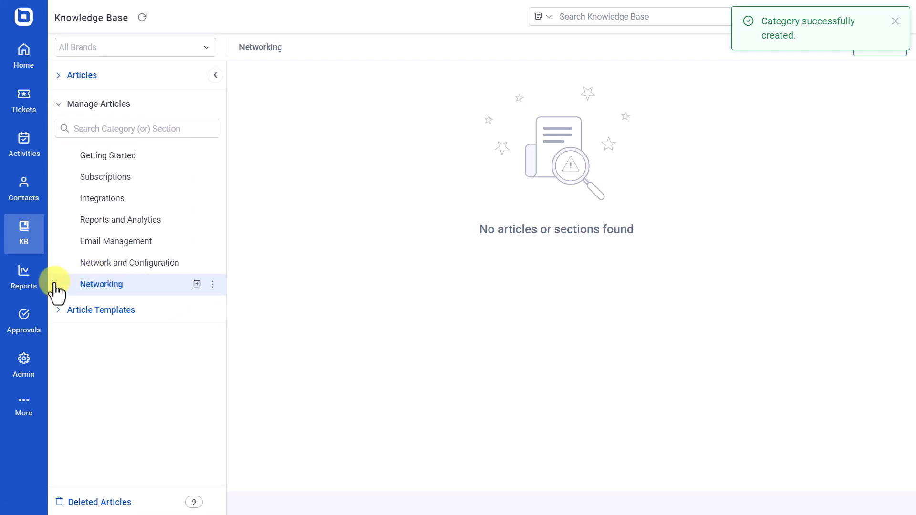
pyautogui.moveTo(56, 285); pyautogui.dragTo(63, 172)
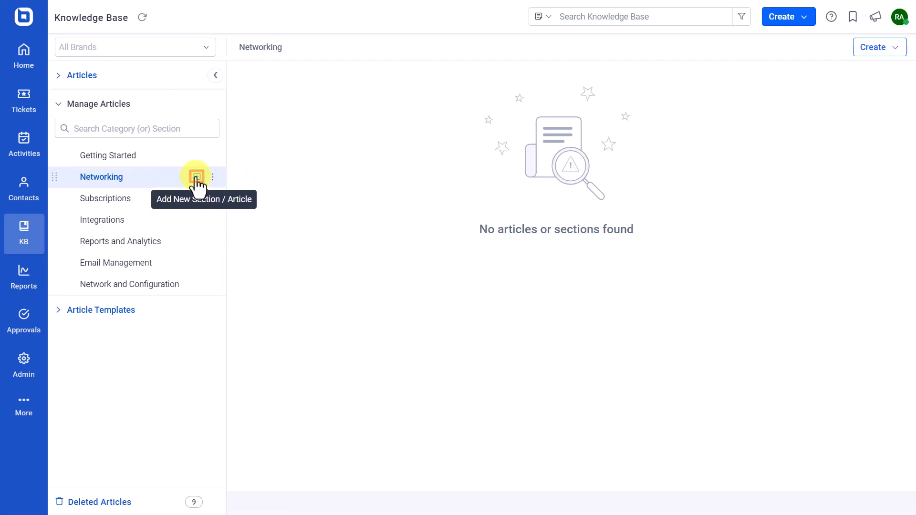
# Create a section named Security Awareness Policy under the Networking category.
pyautogui.click(196, 177)
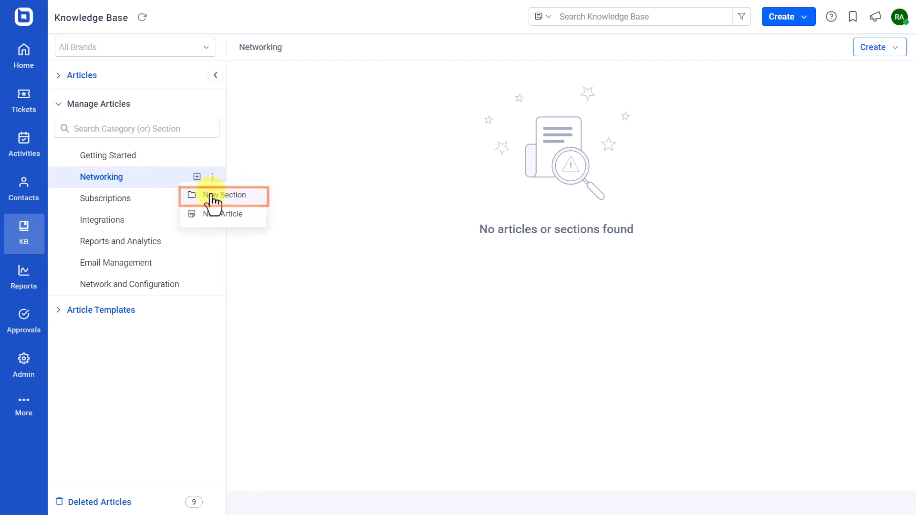
pyautogui.click(208, 195)
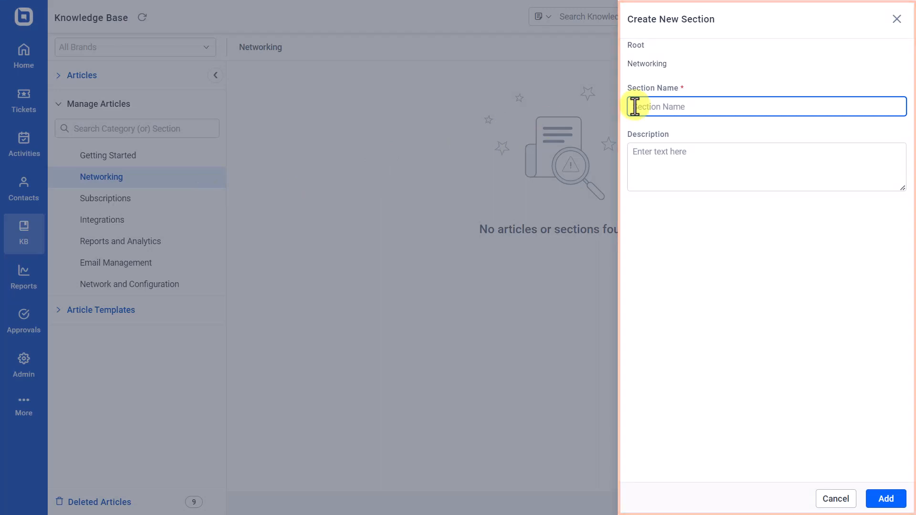
pyautogui.write('Security Awareness Policy')
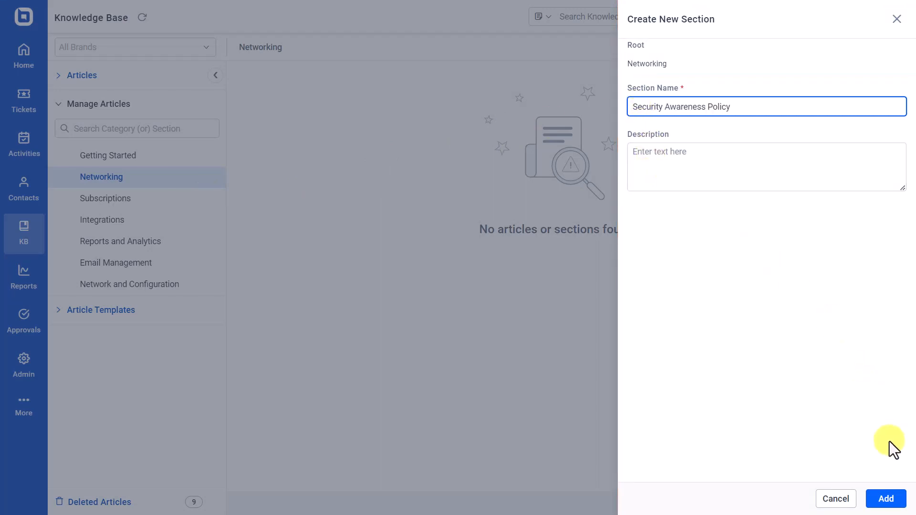
pyautogui.click(885, 499)
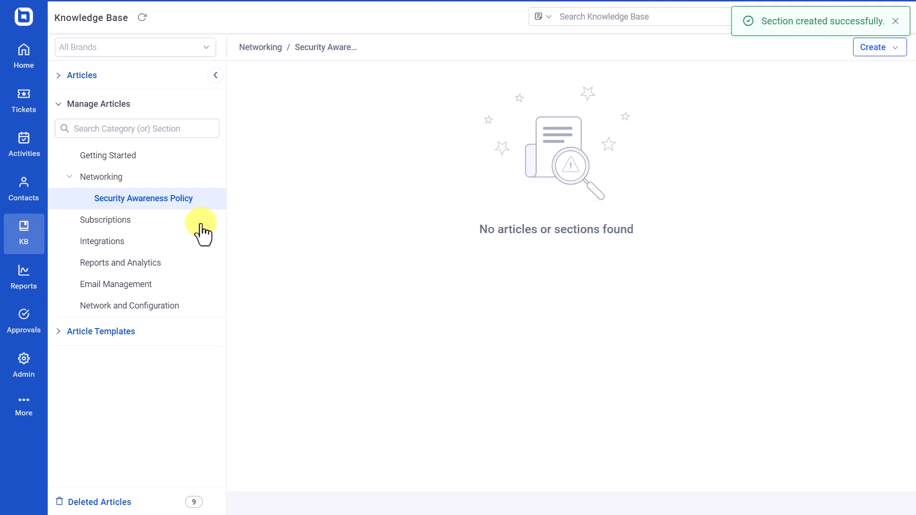
# Open the choices for adding a nested section or article under Security Awareness Policy.
pyautogui.moveTo(201, 206)
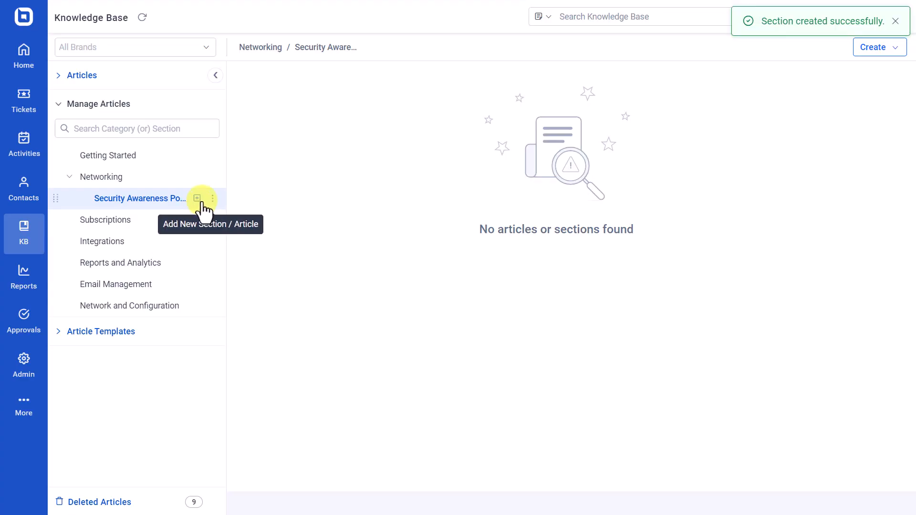
pyautogui.click(197, 198)
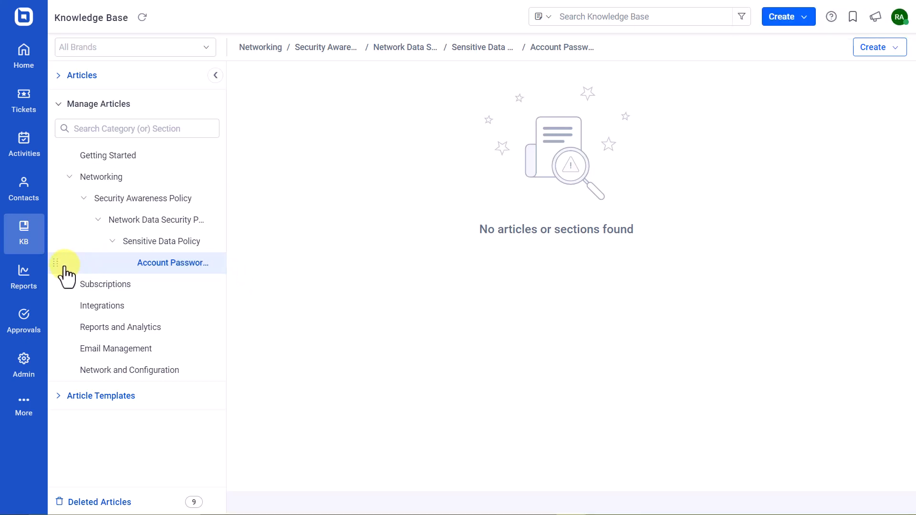
# Reposition the Account Password section out of Sensitive Data Policy so it sits directly under the Network Data Security section.
pyautogui.moveTo(54, 262); pyautogui.dragTo(54, 250)
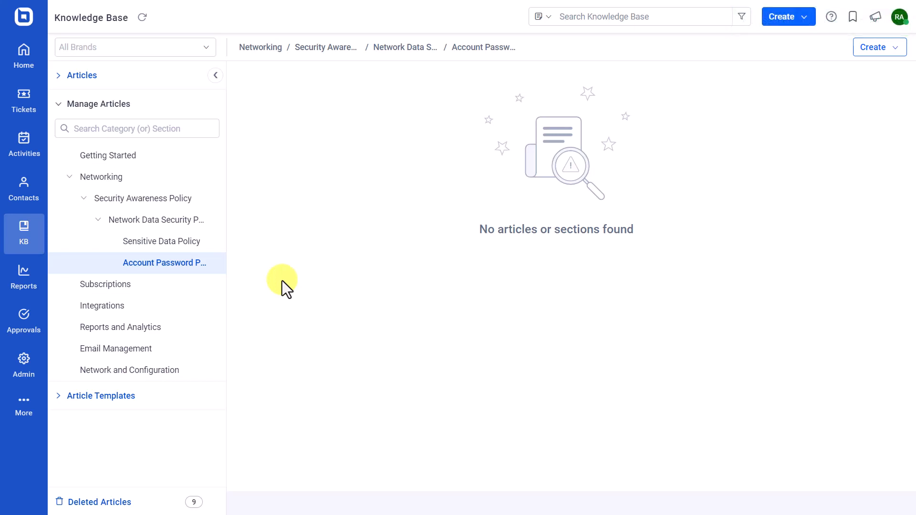
# Open the list of possible new positions for moving the Account Password section.
pyautogui.click(217, 262)
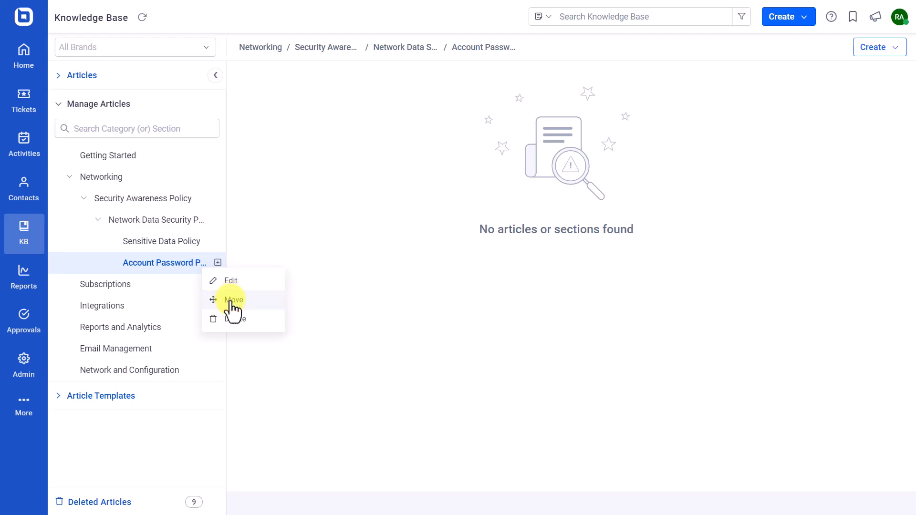
pyautogui.click(229, 300)
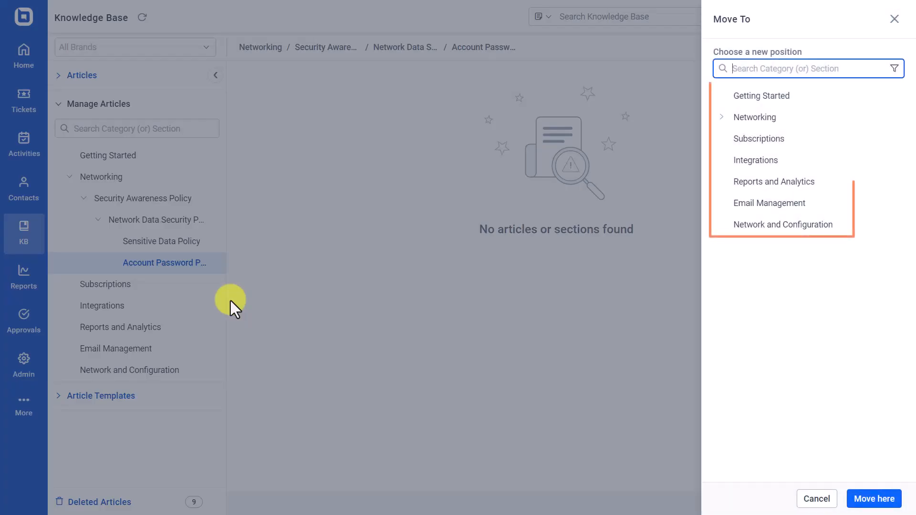
pyautogui.click(366, 326)
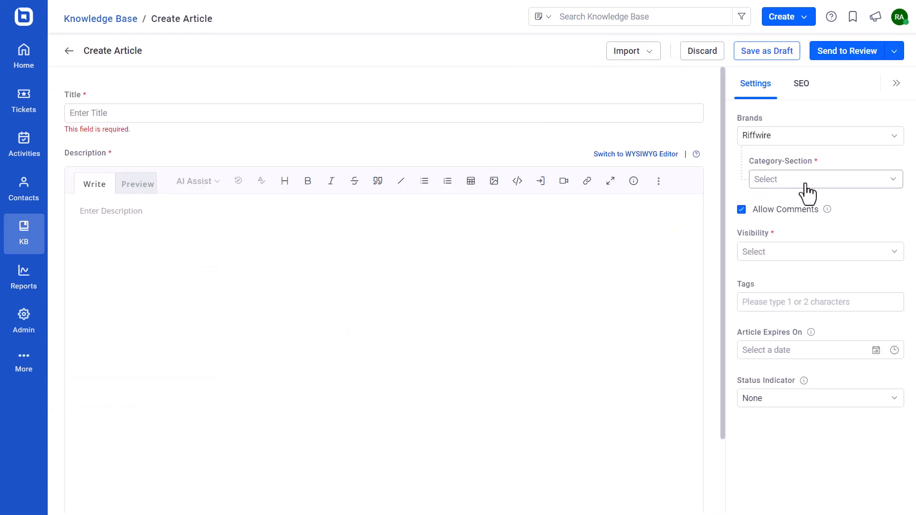
# Choose a category-section for the new article within Networking > Security Awareness Policy.
pyautogui.click(805, 186)
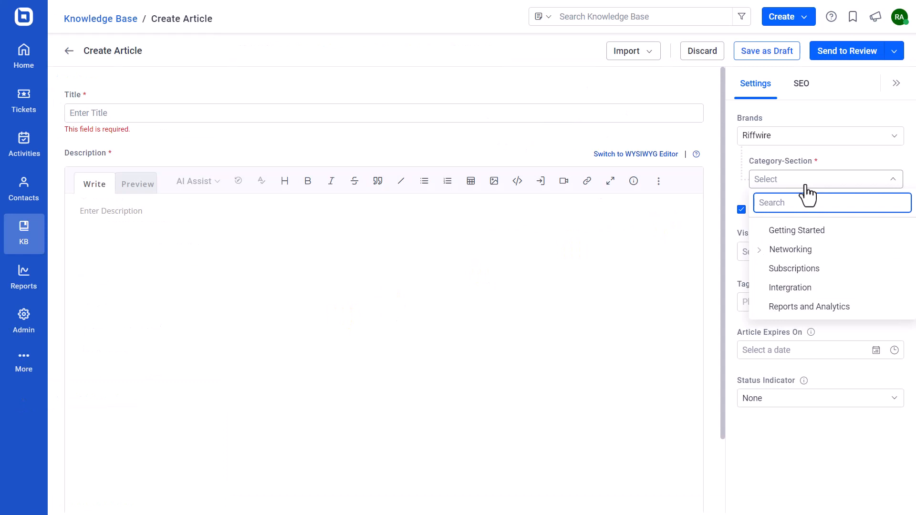
pyautogui.click(759, 250)
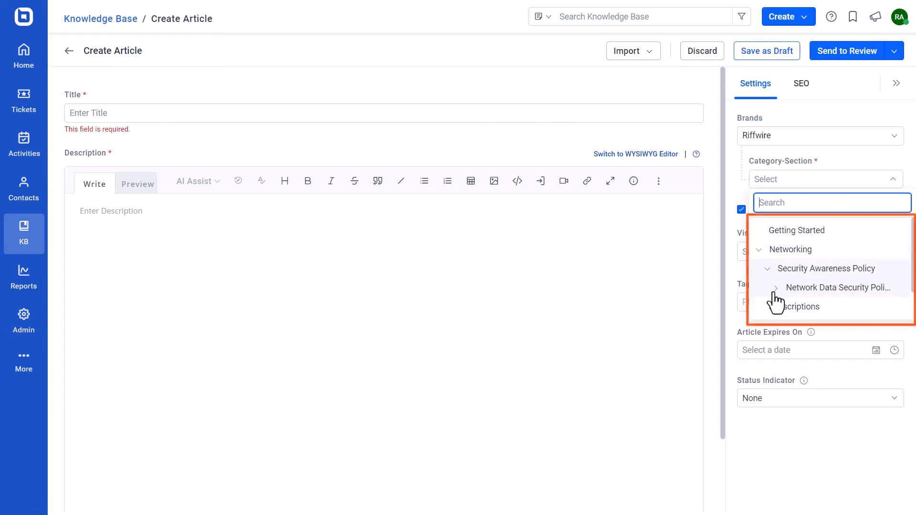
pyautogui.click(769, 287)
pyautogui.click(817, 307)
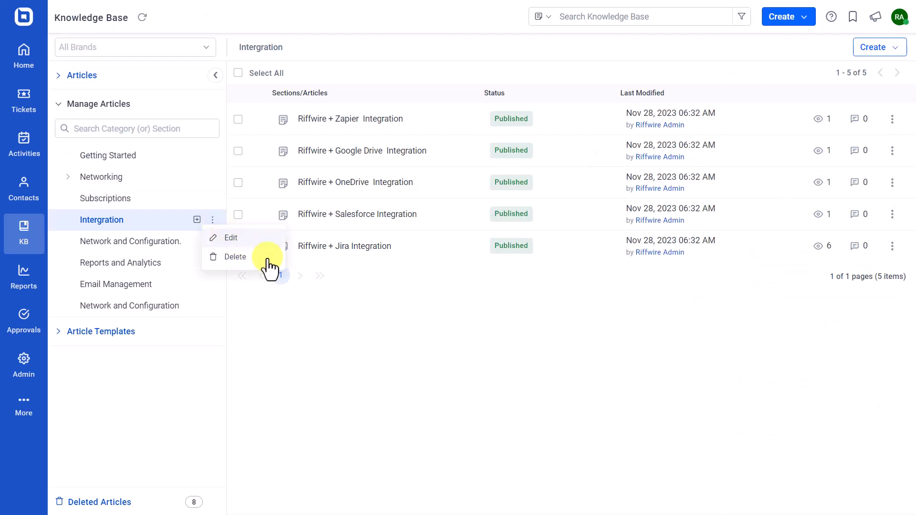
# Open the Intergration category for editing and show its article sorting options.
pyautogui.click(229, 237)
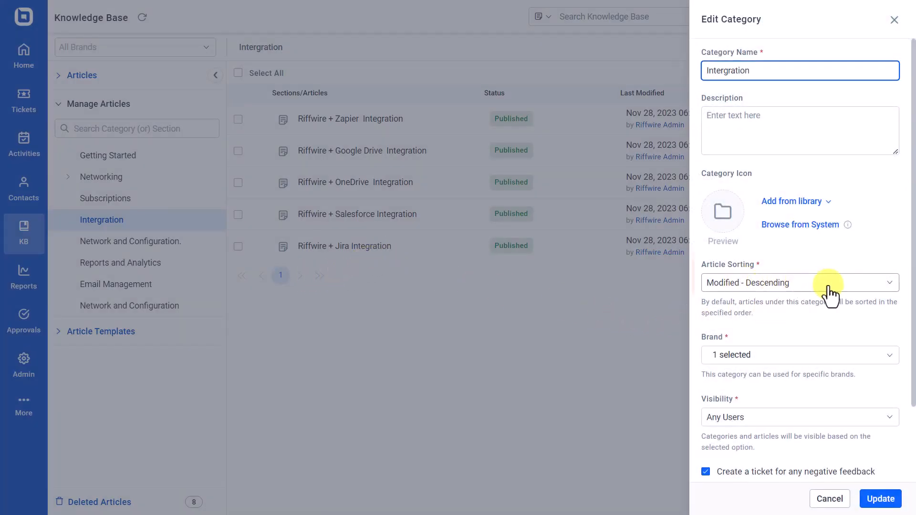
pyautogui.click(888, 284)
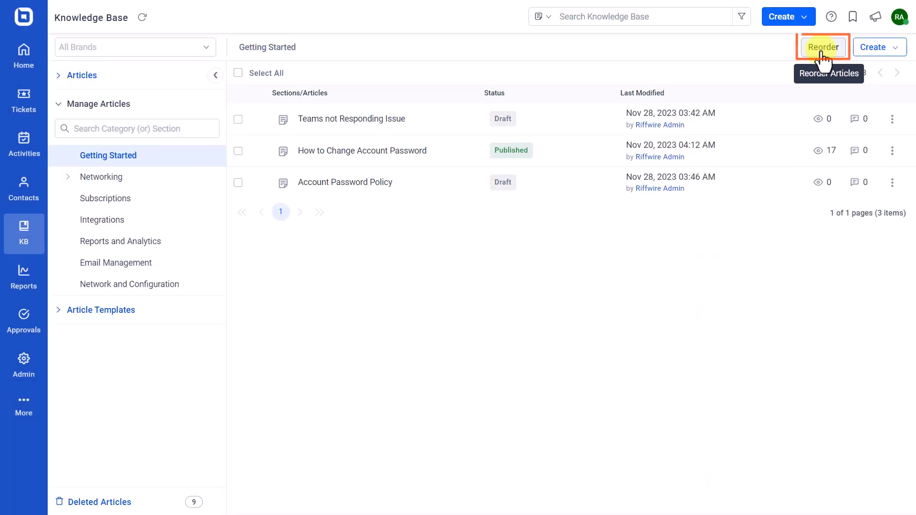
# Reorder the Getting Started articles by moving the article in second place to a new position.
pyautogui.click(821, 52)
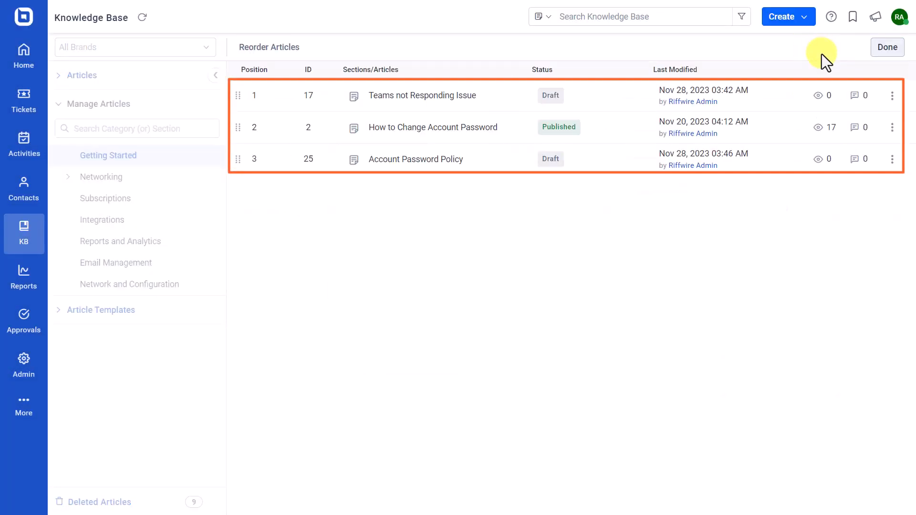
pyautogui.click(892, 128)
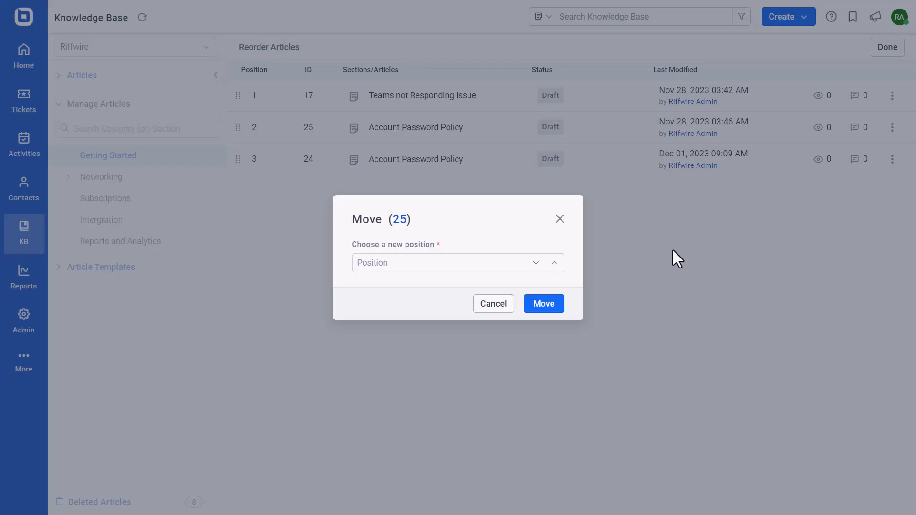
pyautogui.click(430, 263)
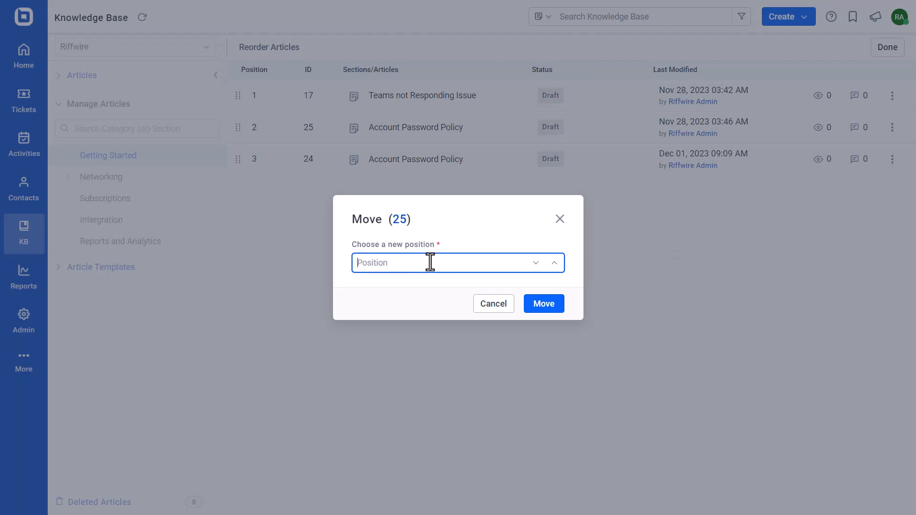
pyautogui.click(530, 305)
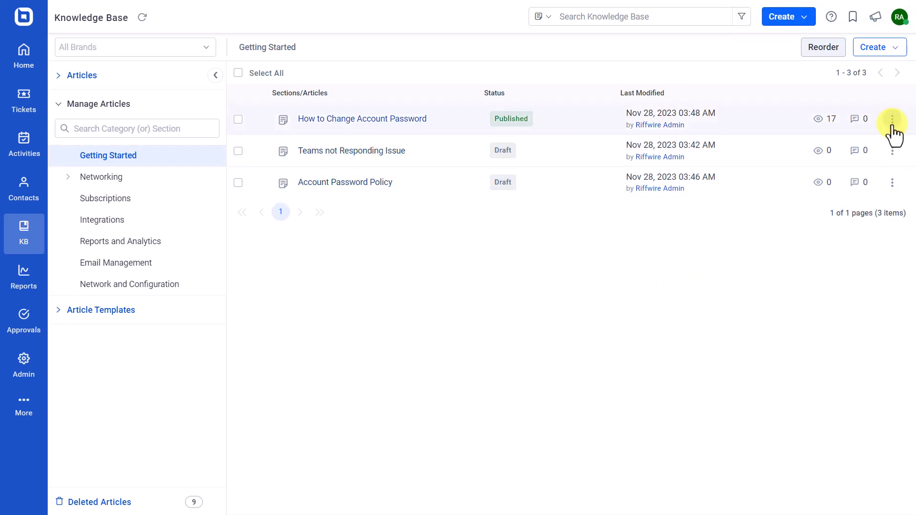
# Move the How to Change Account Password article into the Account Password Policy section under Networking's Sensitive Data Policy.
pyautogui.click(892, 119)
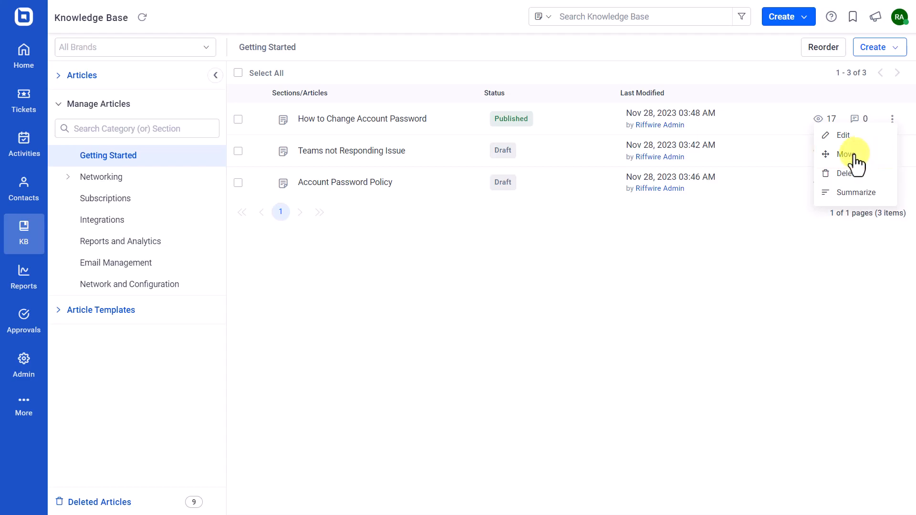
pyautogui.click(846, 154)
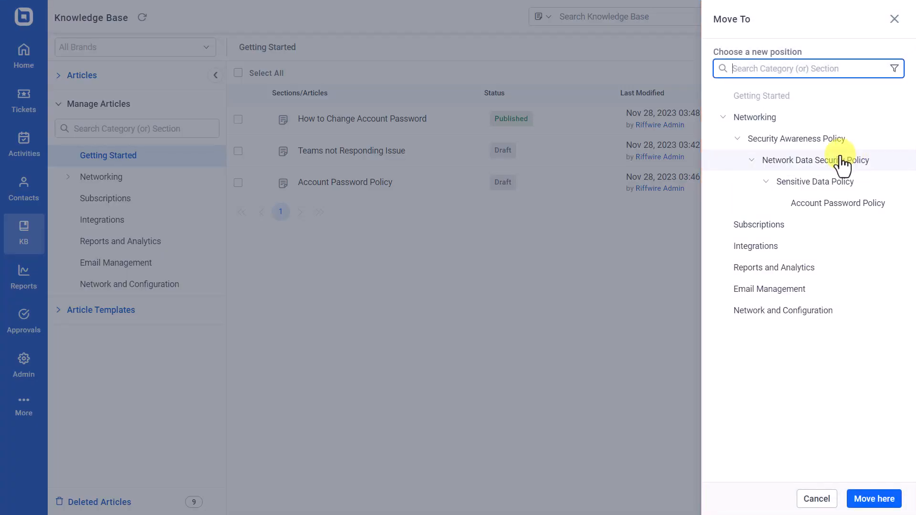
pyautogui.click(844, 204)
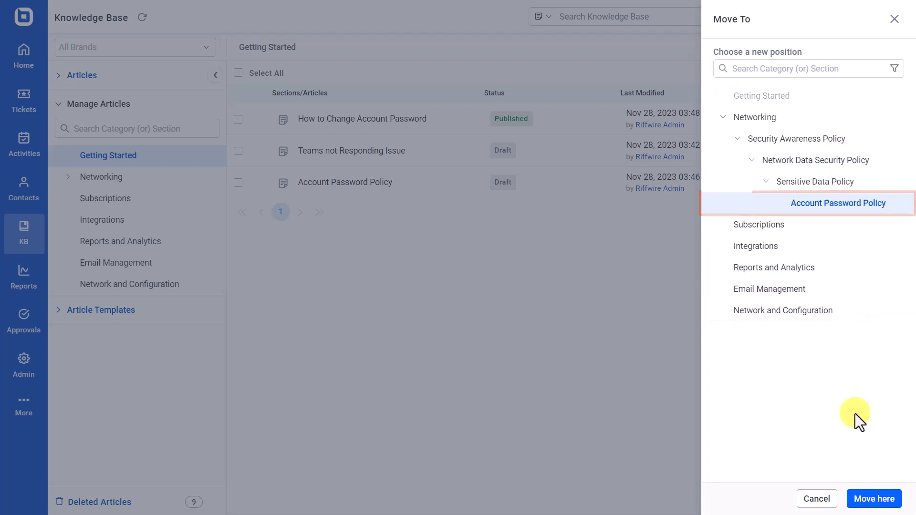
pyautogui.click(872, 499)
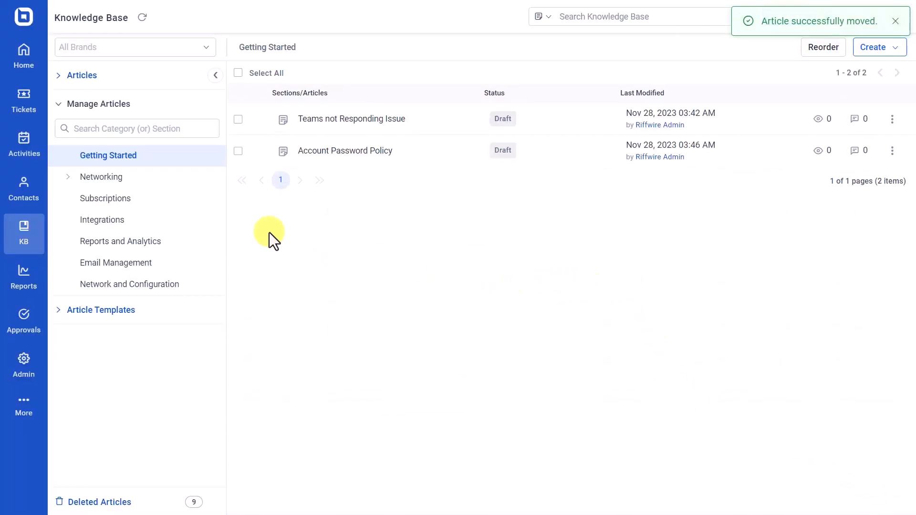
# Delete the Integrations category, moving its sections and articles to the Networking category.
pyautogui.click(211, 219)
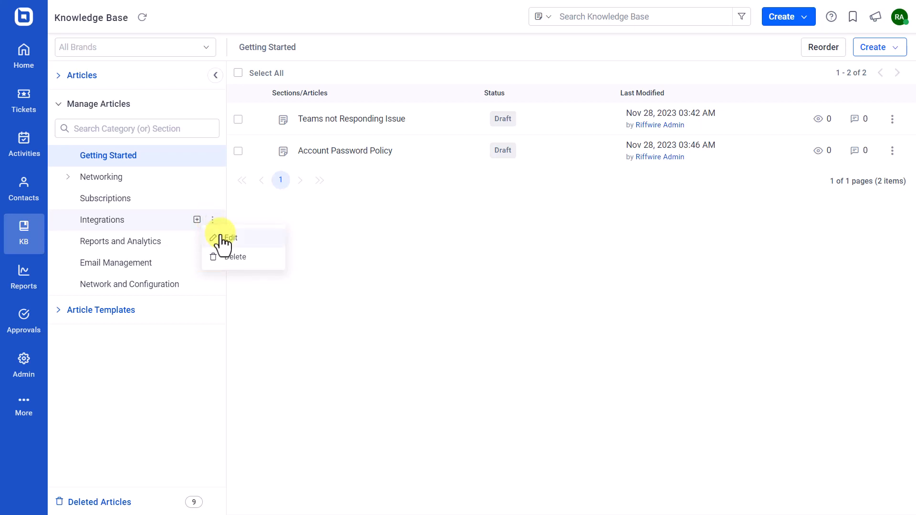
pyautogui.click(233, 258)
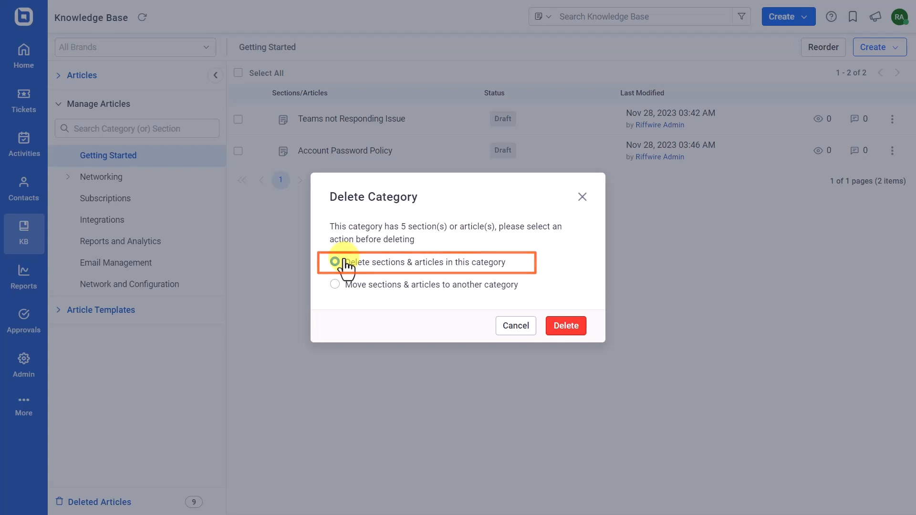
pyautogui.click(336, 285)
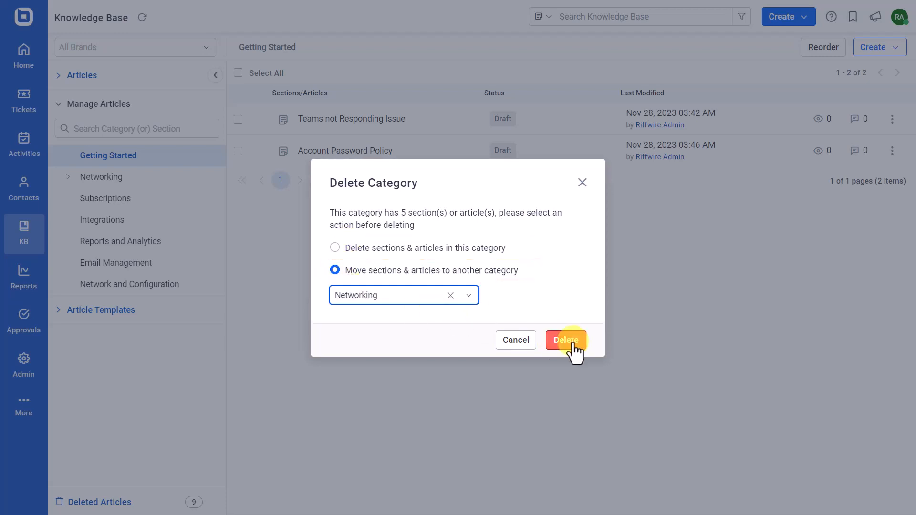
pyautogui.click(566, 339)
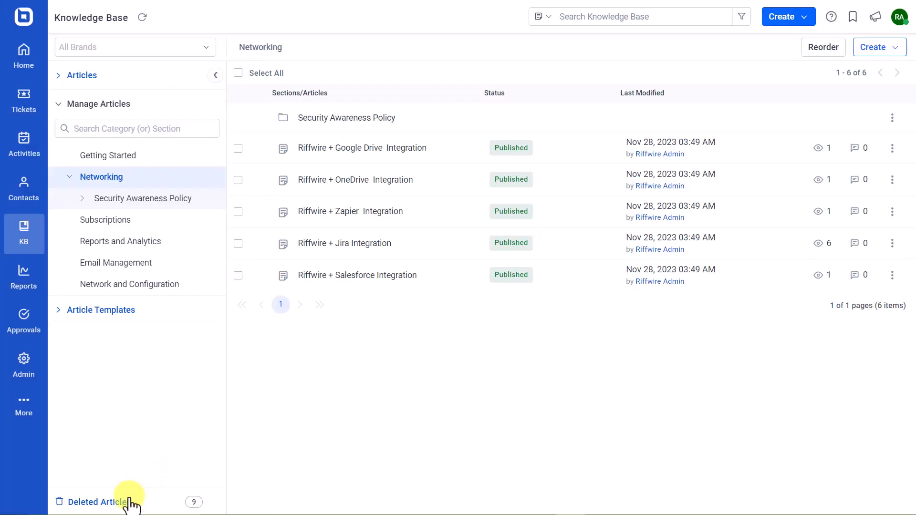
# Restore the article Actions to Be Taken If Malware is Detected from the deleted articles.
pyautogui.click(102, 501)
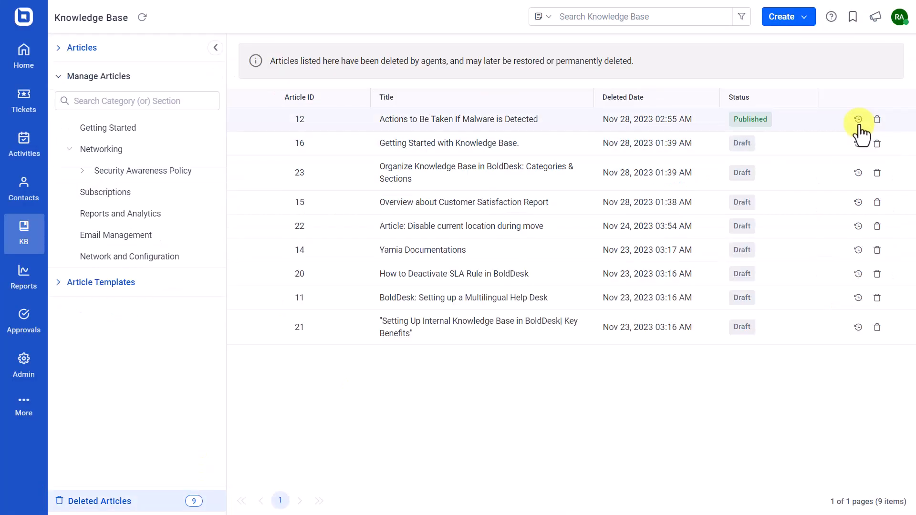
pyautogui.click(857, 120)
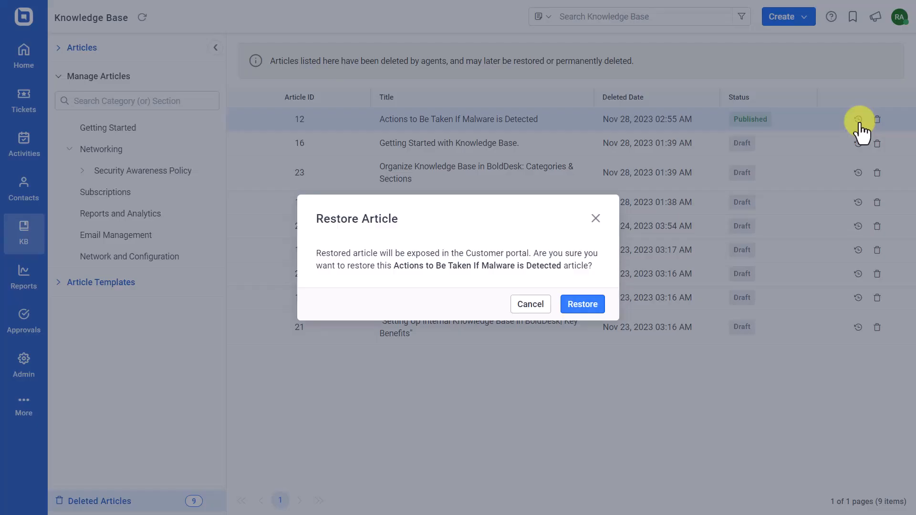
pyautogui.click(573, 310)
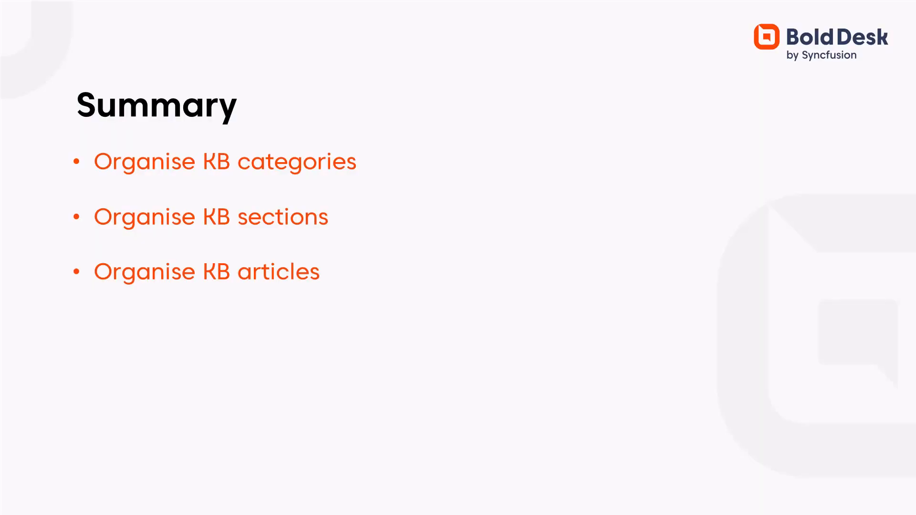